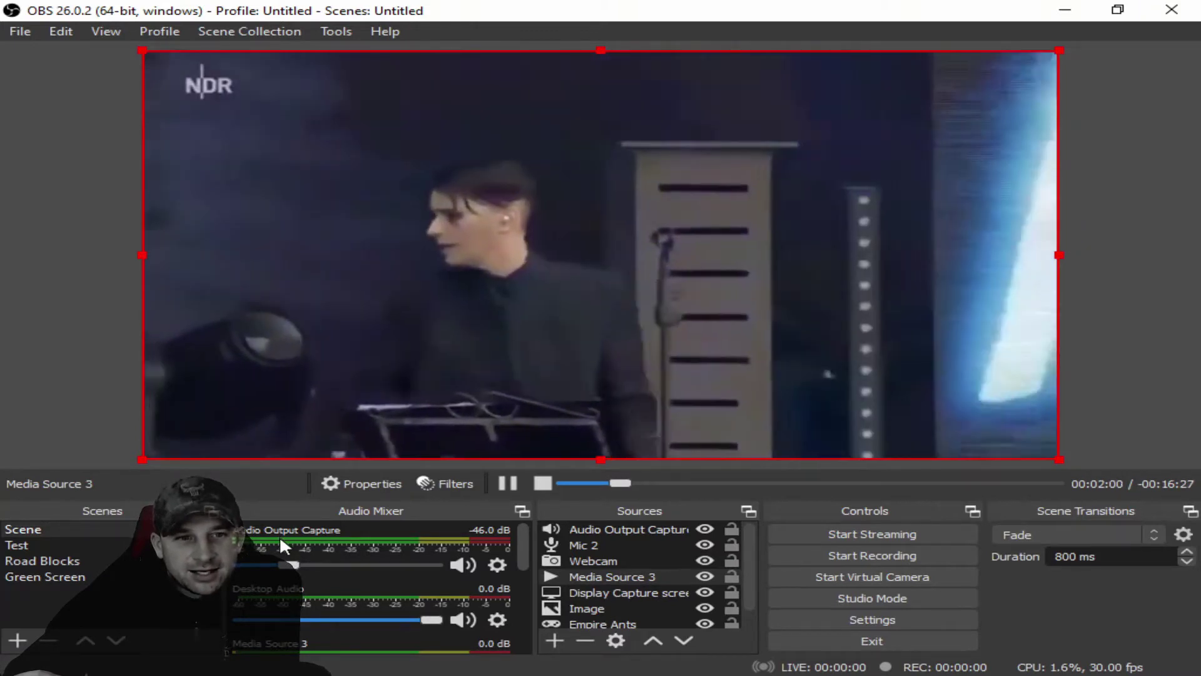
- Adjust the Audio Output Capture fader down to silence, then back up to -61.9 dB
{"action": "left_click_drag", "start_coordinate": [289, 565], "coordinate": [312, 567]}
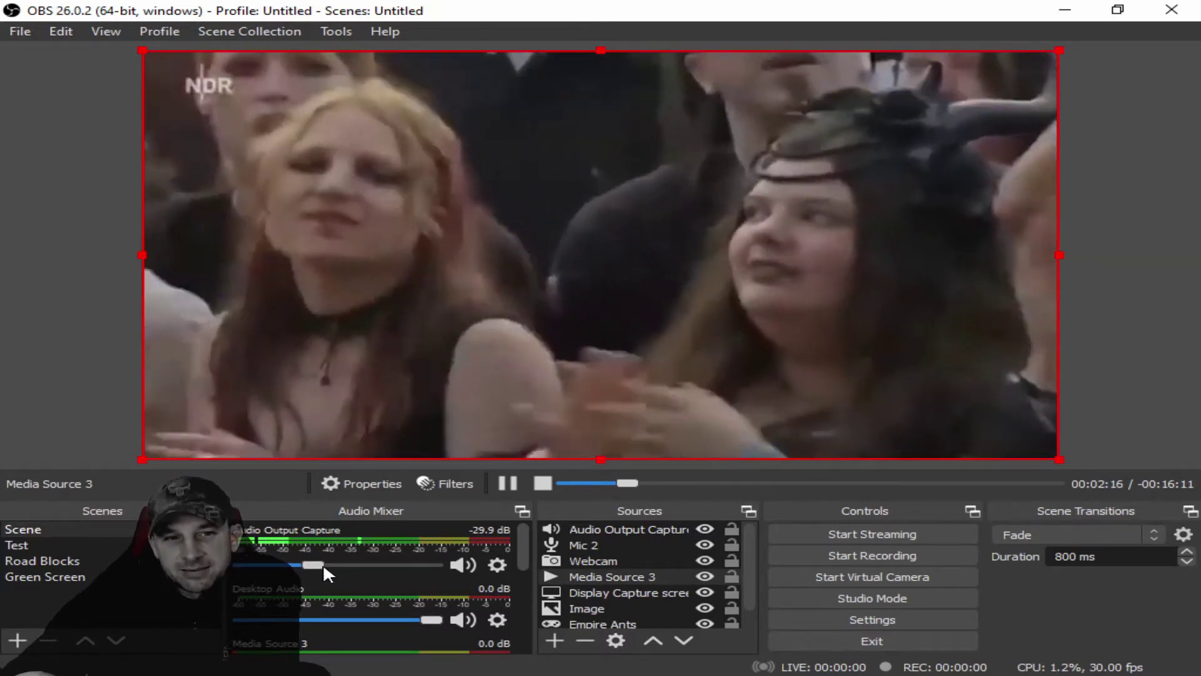
{"action": "left_click_drag", "start_coordinate": [324, 563], "coordinate": [305, 566]}
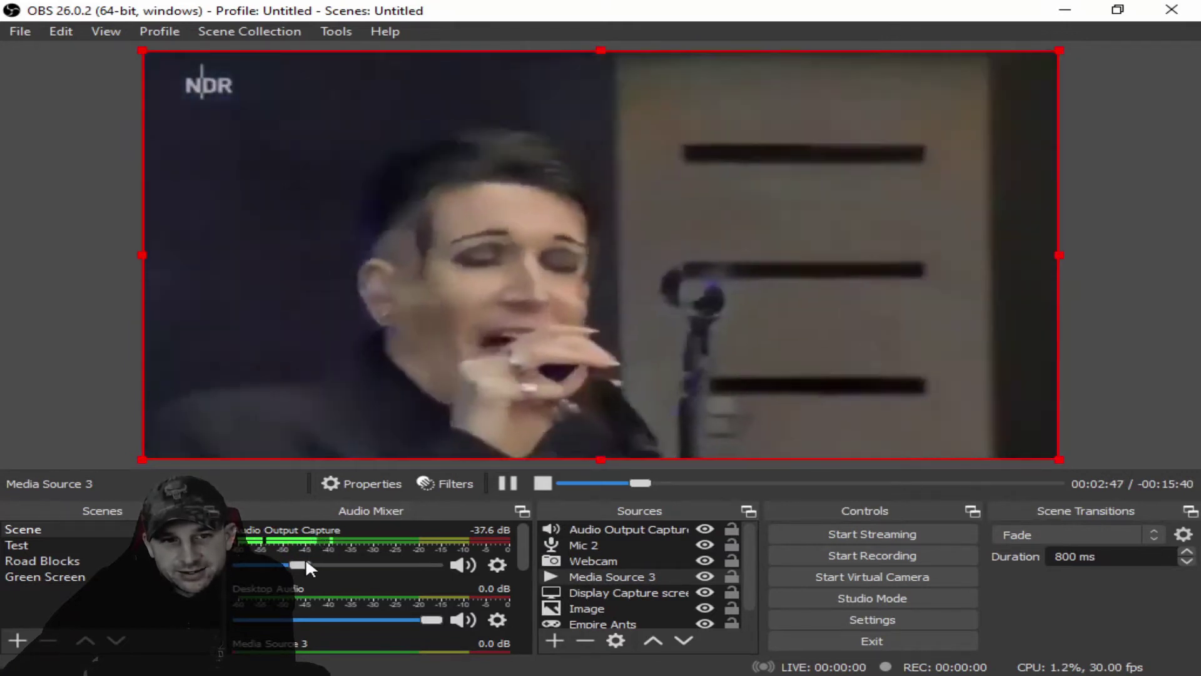
{"action": "left_click_drag", "start_coordinate": [301, 564], "coordinate": [242, 564]}
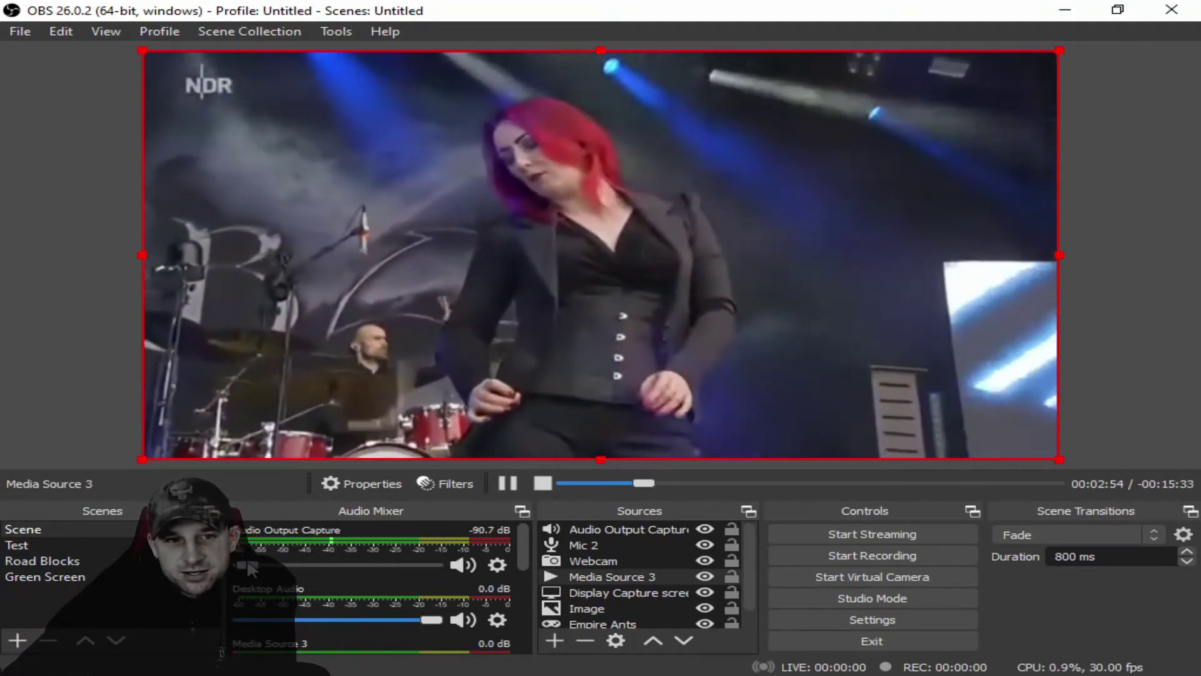
{"action": "left_click_drag", "start_coordinate": [247, 564], "coordinate": [270, 564]}
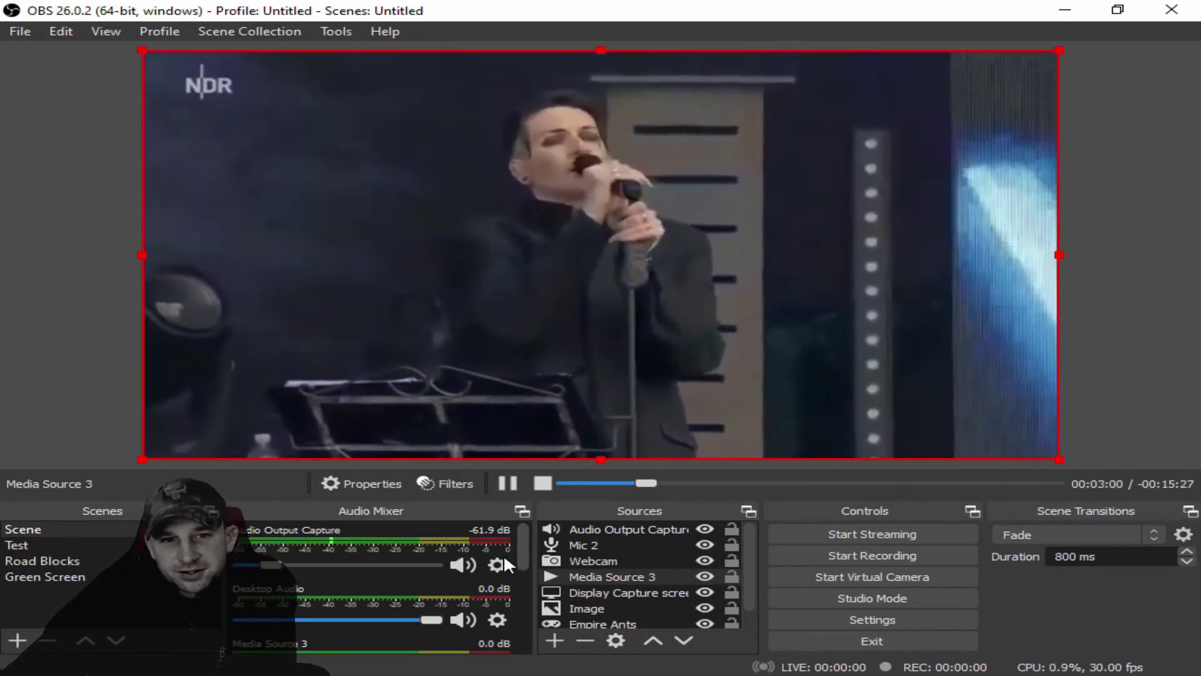
{"action": "left_click", "coordinate": [498, 564]}
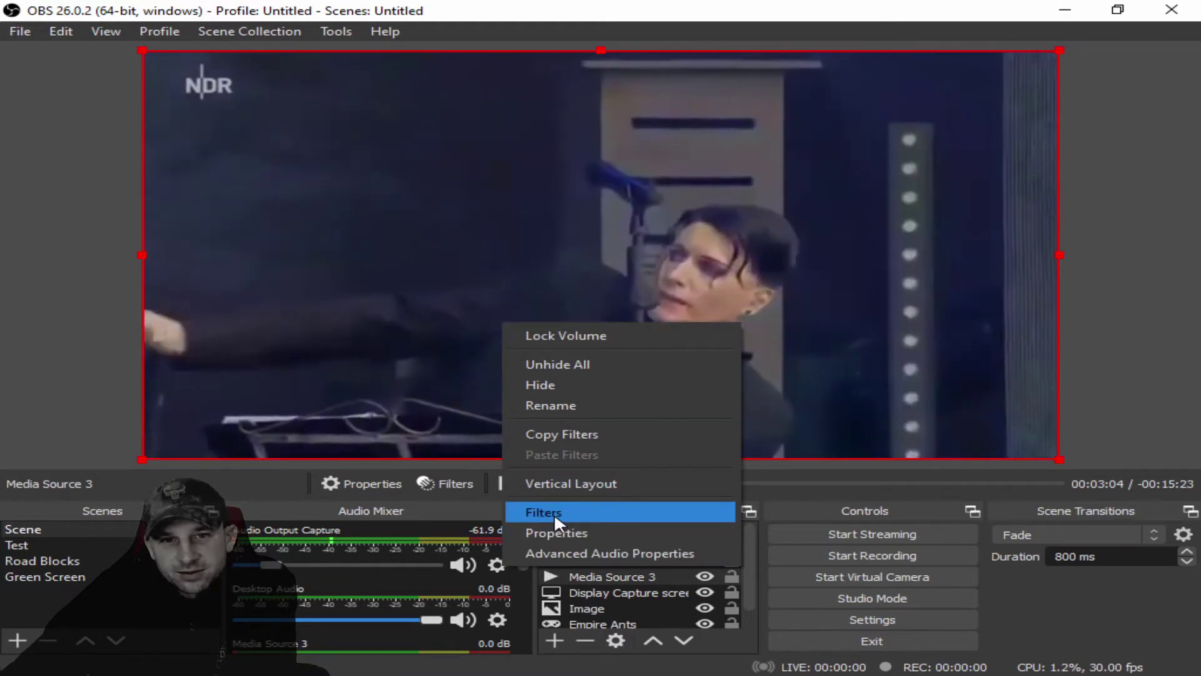
{"action": "left_click", "coordinate": [553, 512]}
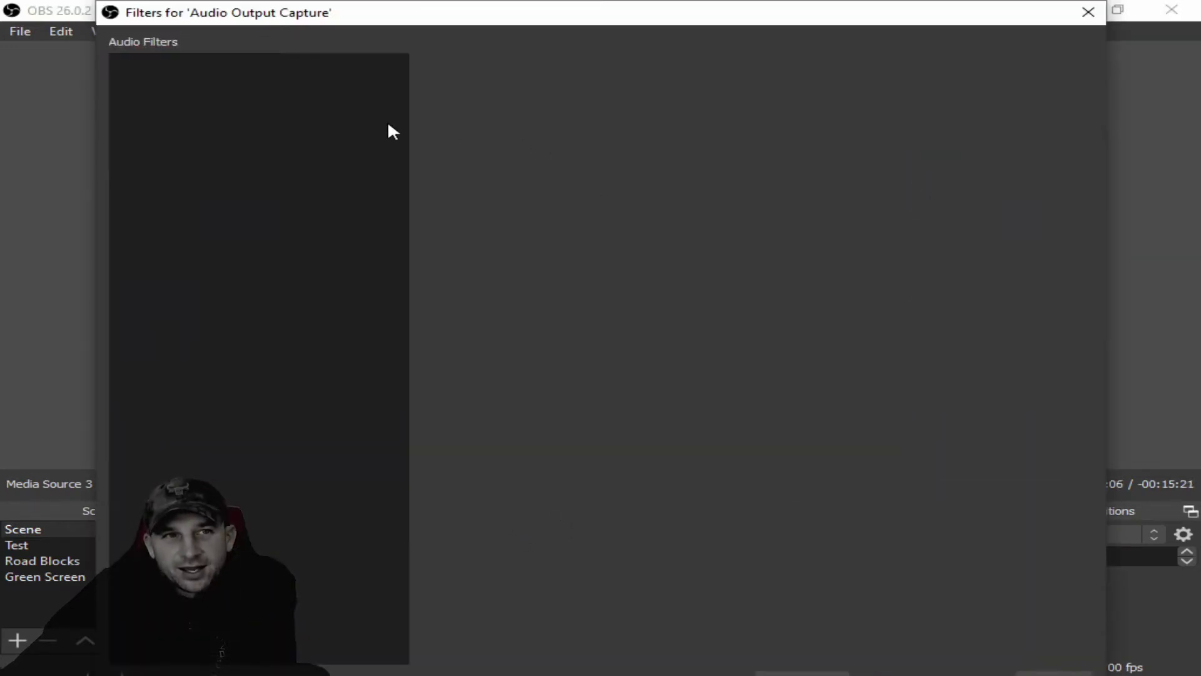
{"action": "right_click", "coordinate": [142, 75]}
{"action": "mouse_move", "coordinate": [169, 92]}
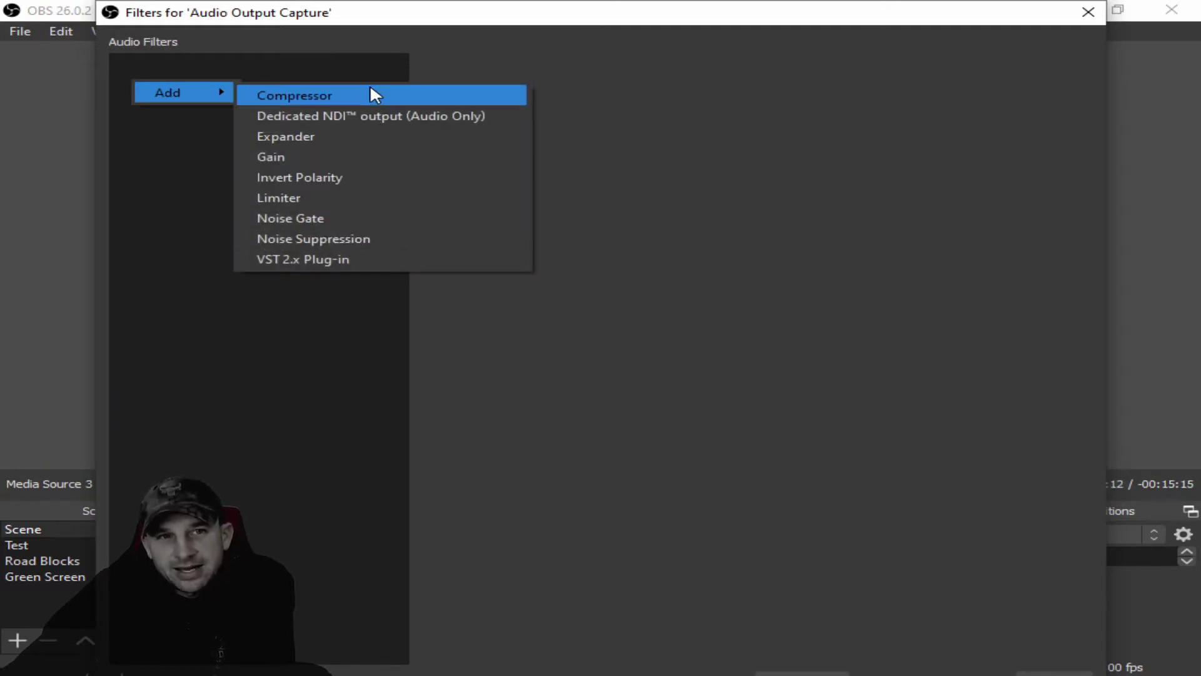
{"action": "key", "text": "Escape"}
{"action": "key", "text": "Escape"}
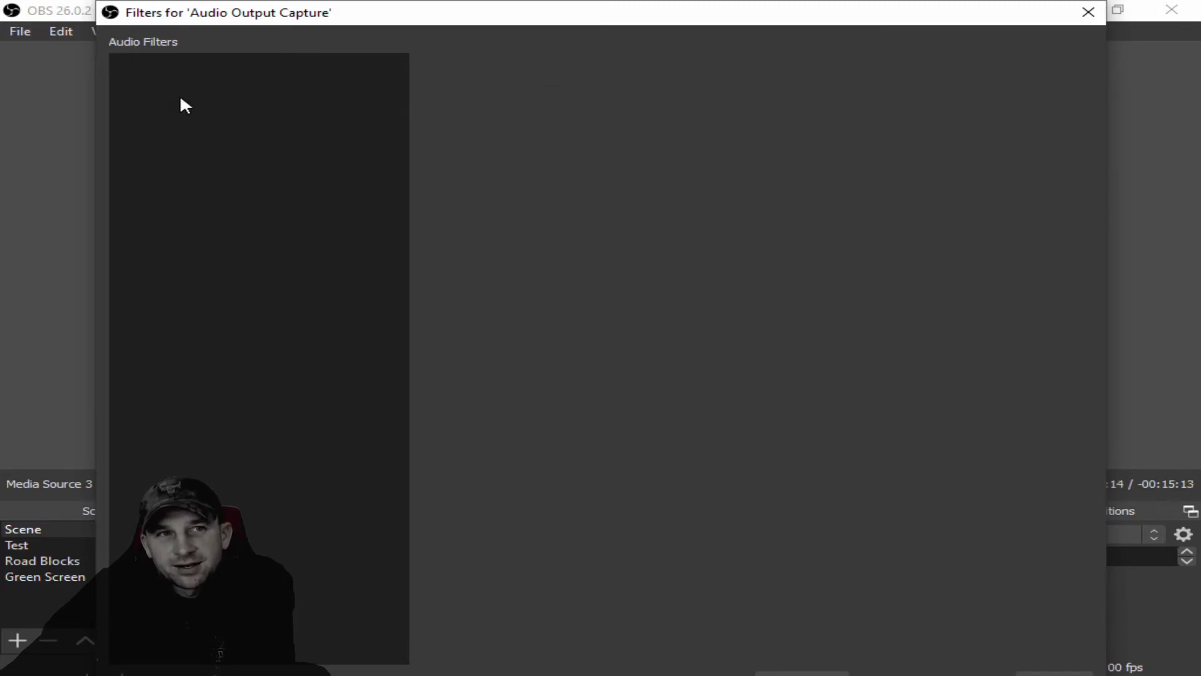
{"action": "left_click", "coordinate": [1086, 14]}
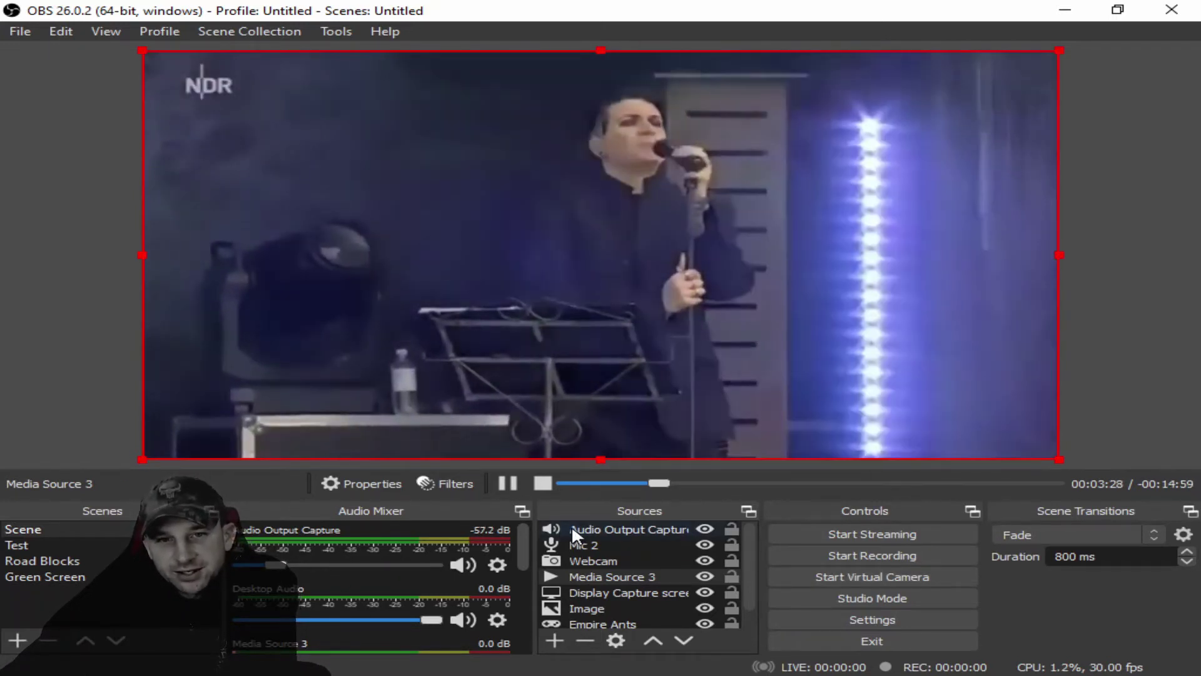
{"action": "right_click", "coordinate": [572, 525]}
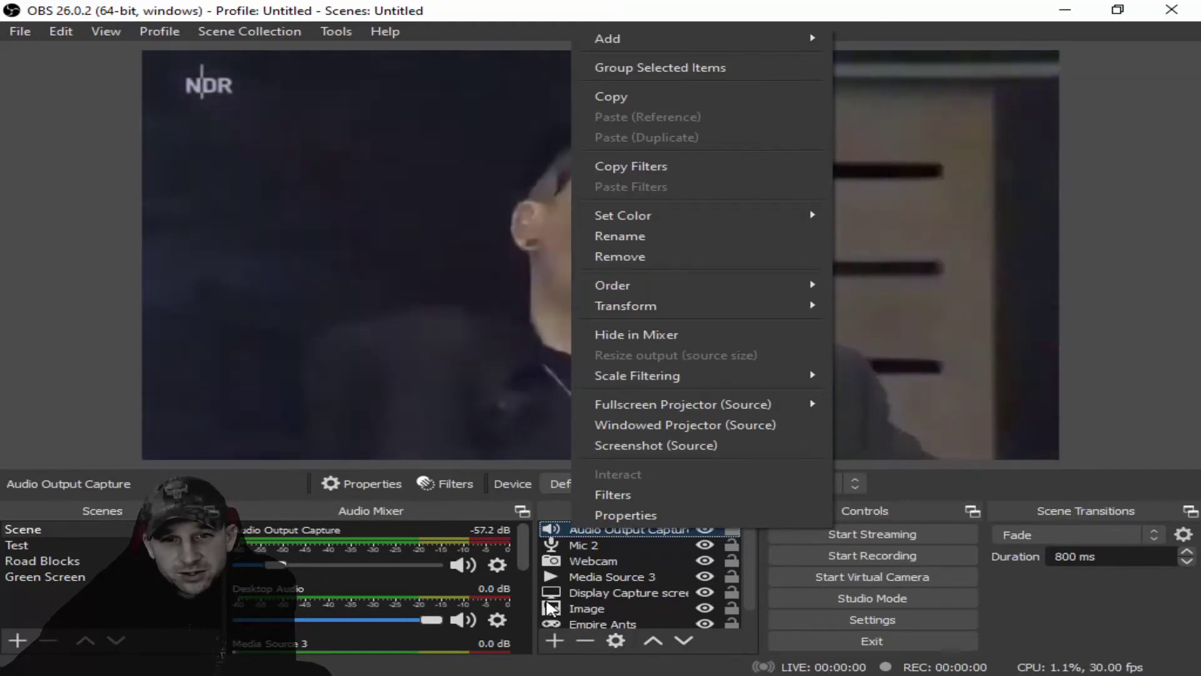
{"action": "right_click", "coordinate": [558, 574]}
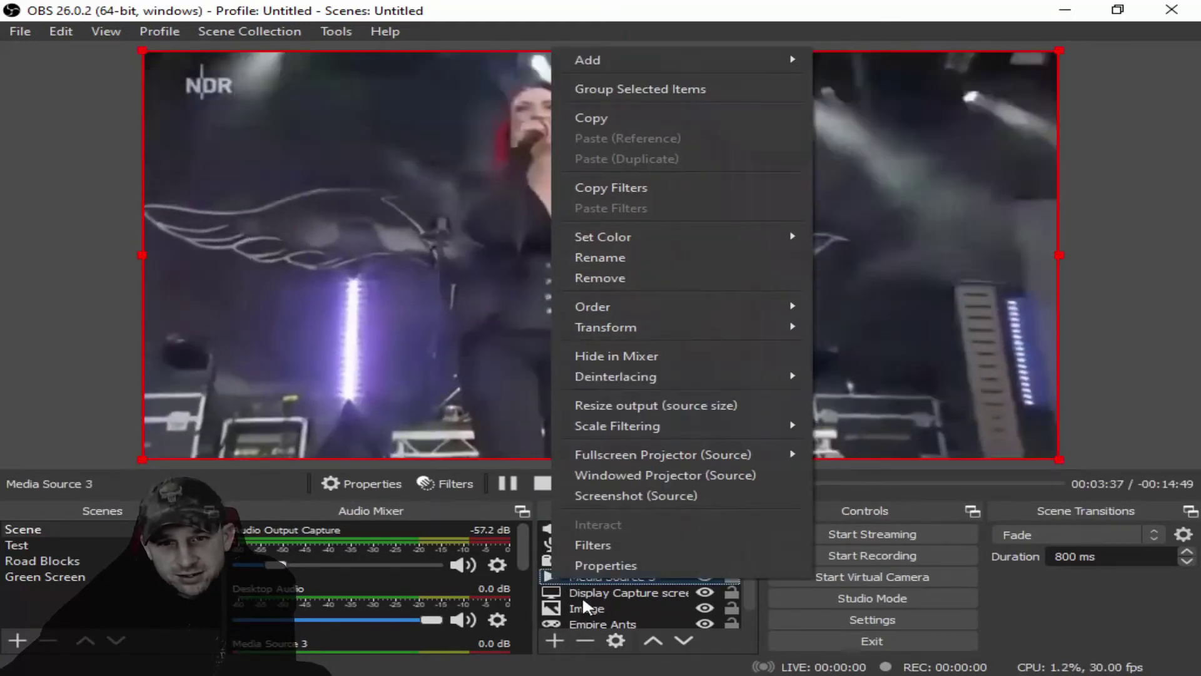
{"action": "left_click", "coordinate": [556, 639]}
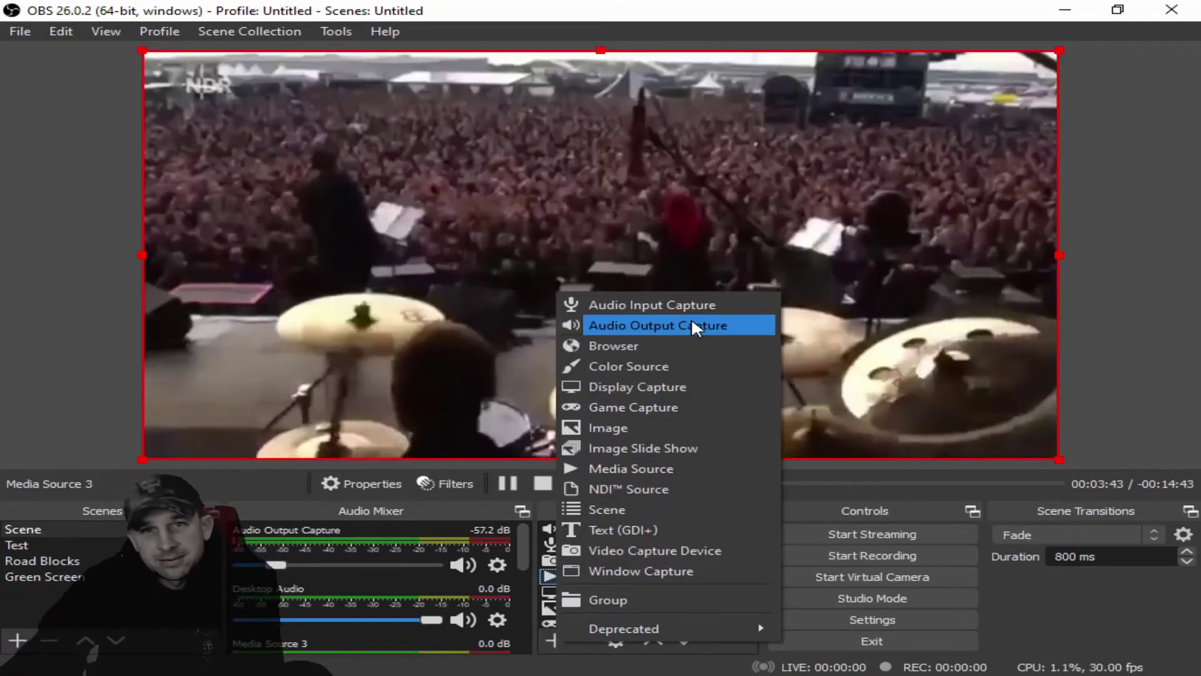
{"action": "left_click", "coordinate": [692, 325]}
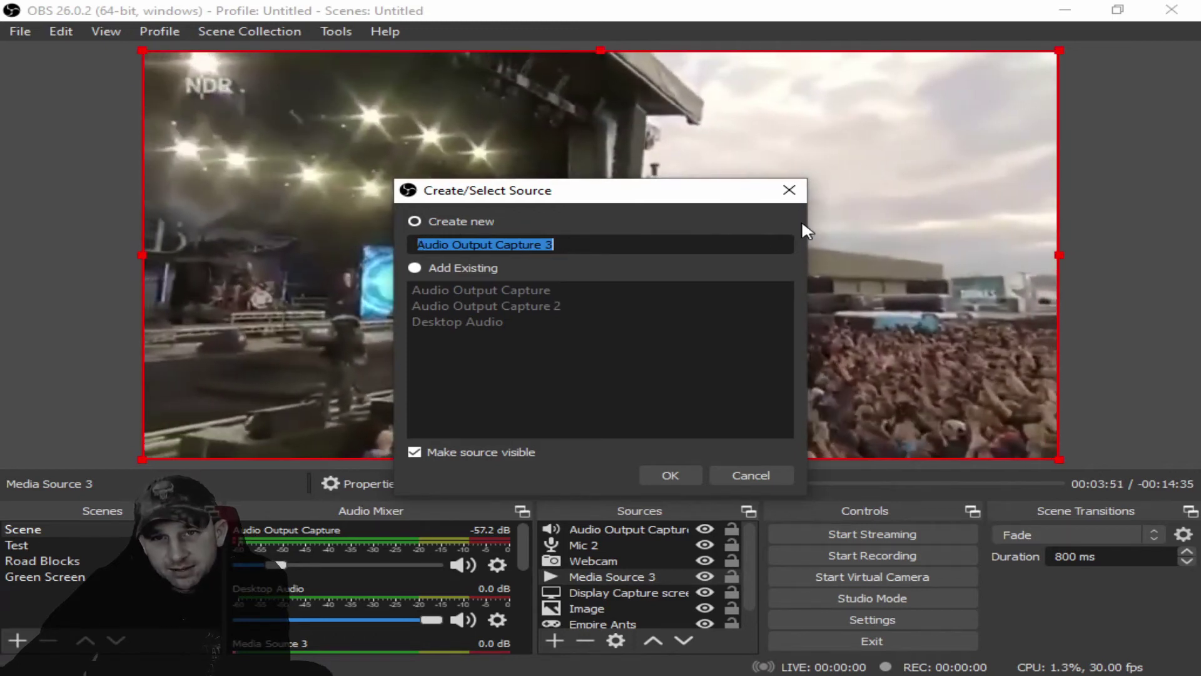
{"action": "left_click", "coordinate": [789, 191]}
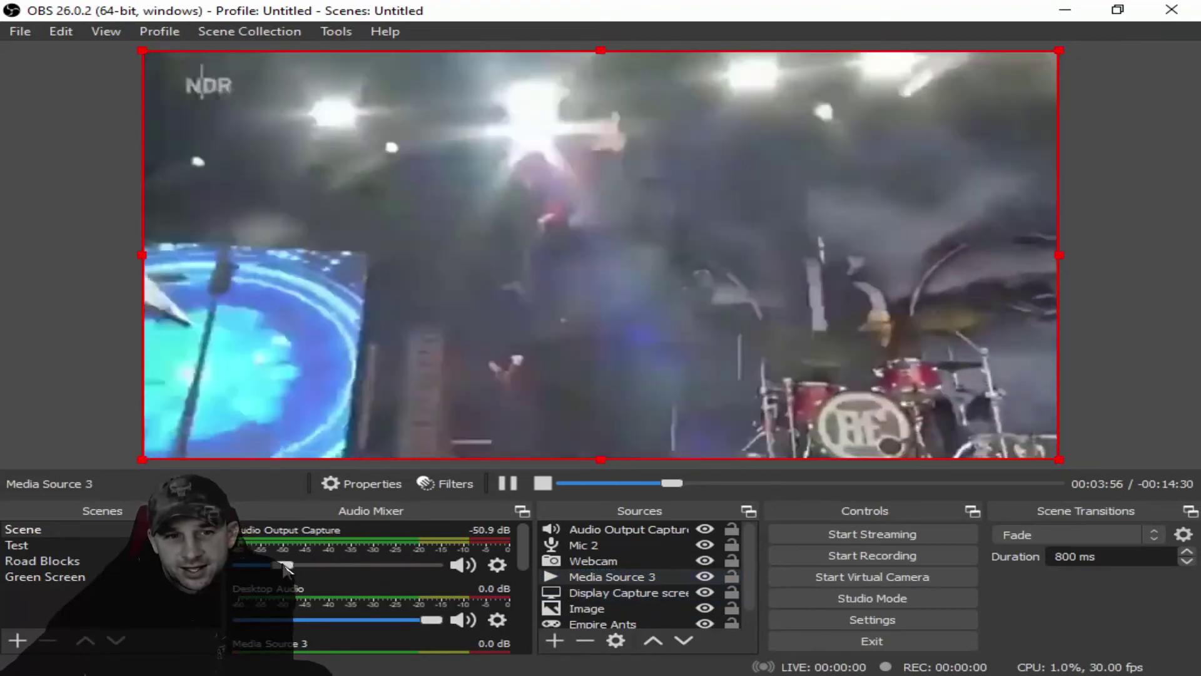
- Nudge the Audio Output Capture fader up to about -51.1 dB
{"action": "left_click", "coordinate": [284, 565]}
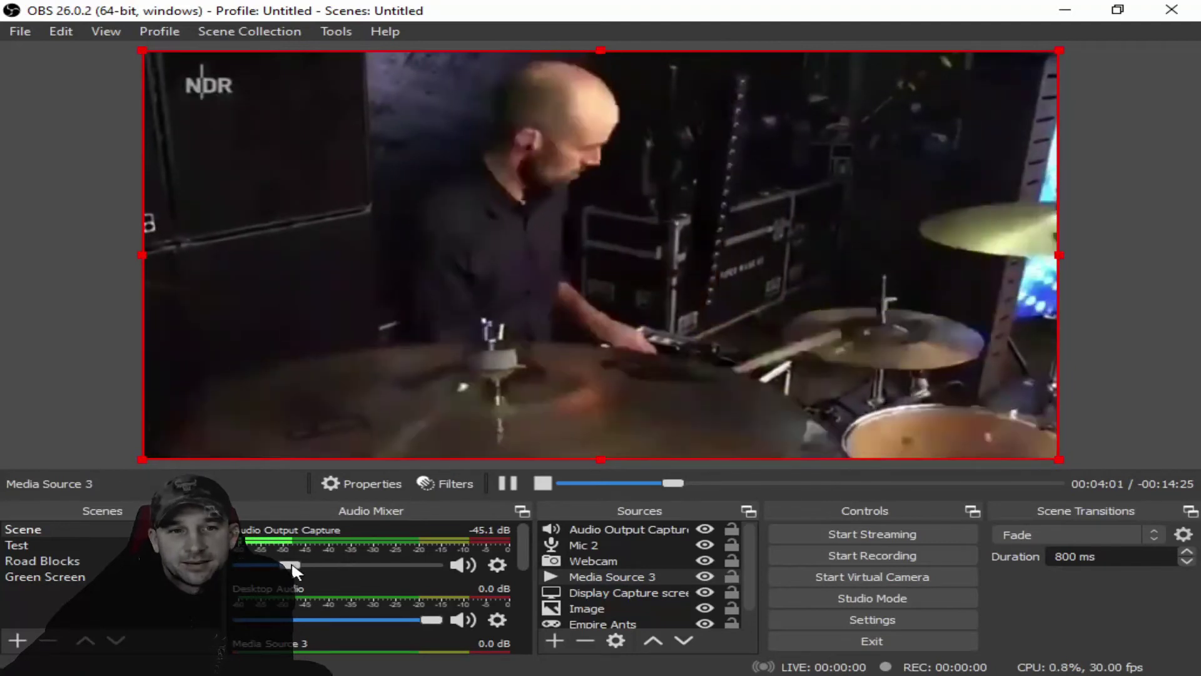
{"action": "scroll", "coordinate": [294, 569], "scroll_direction": "down", "scroll_amount": 2}
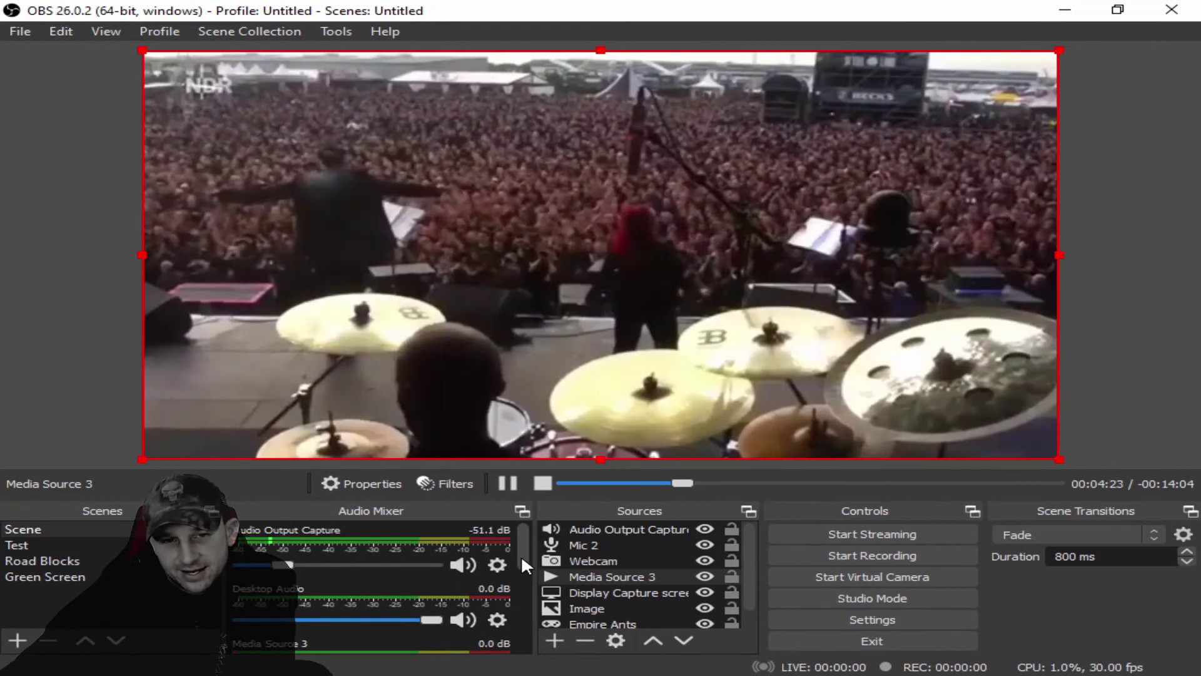
{"action": "left_click_drag", "start_coordinate": [521, 556], "coordinate": [525, 596]}
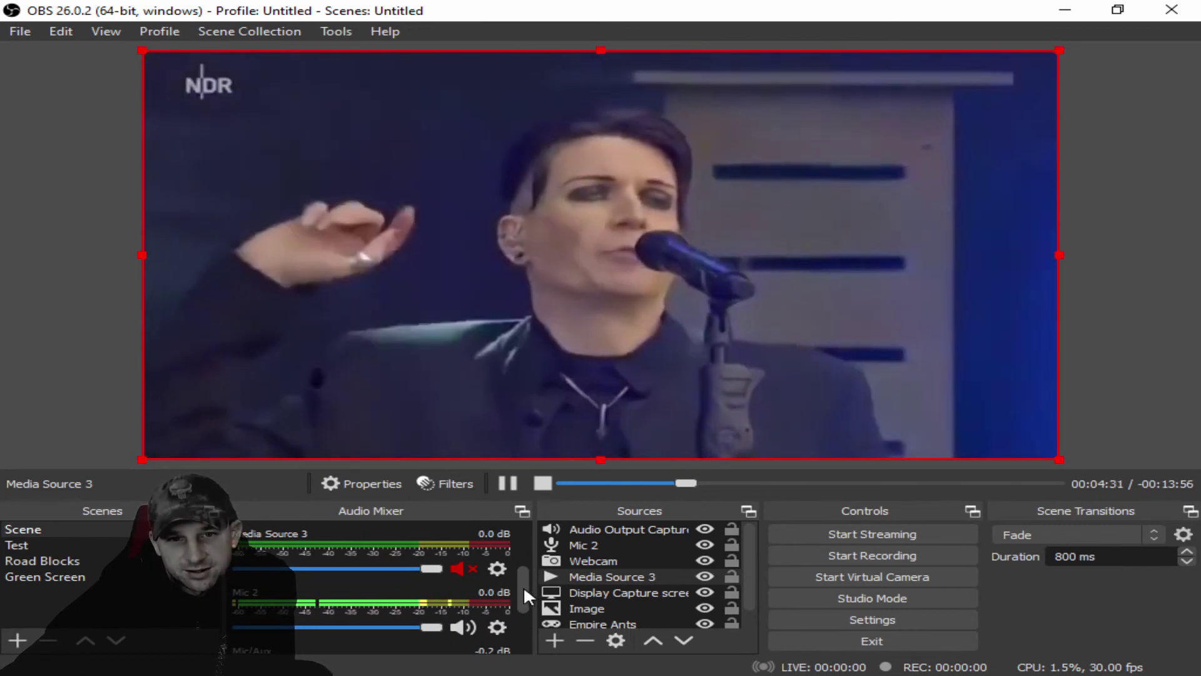
{"action": "left_click_drag", "start_coordinate": [522, 584], "coordinate": [528, 541]}
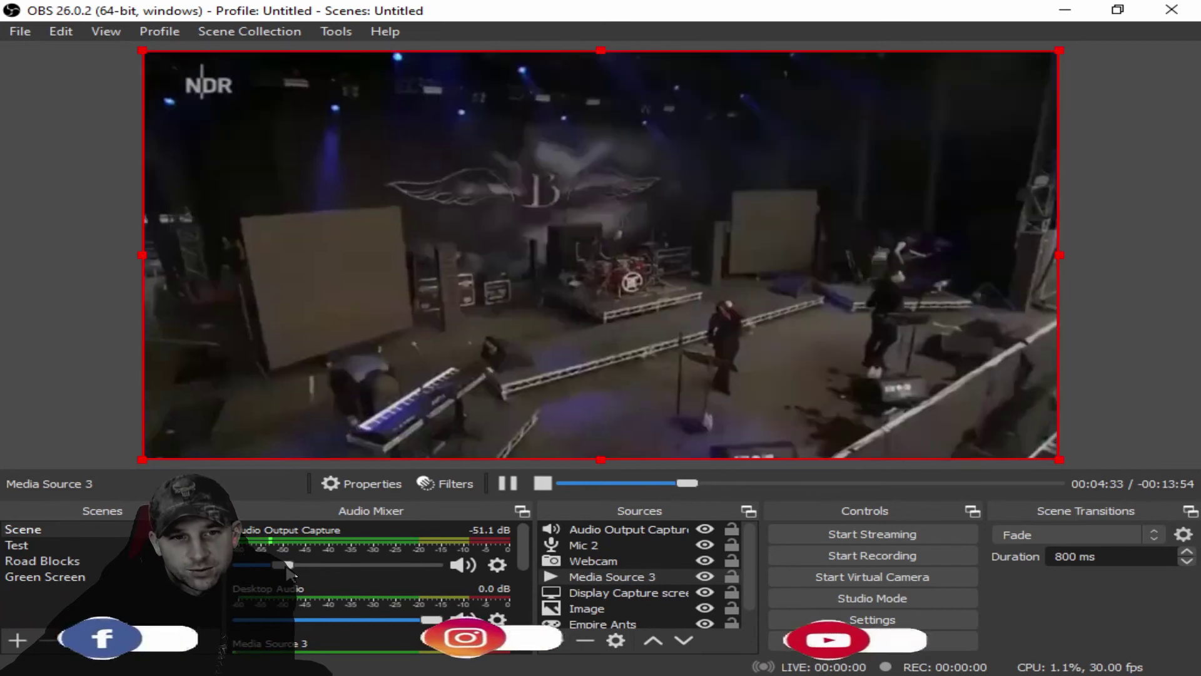